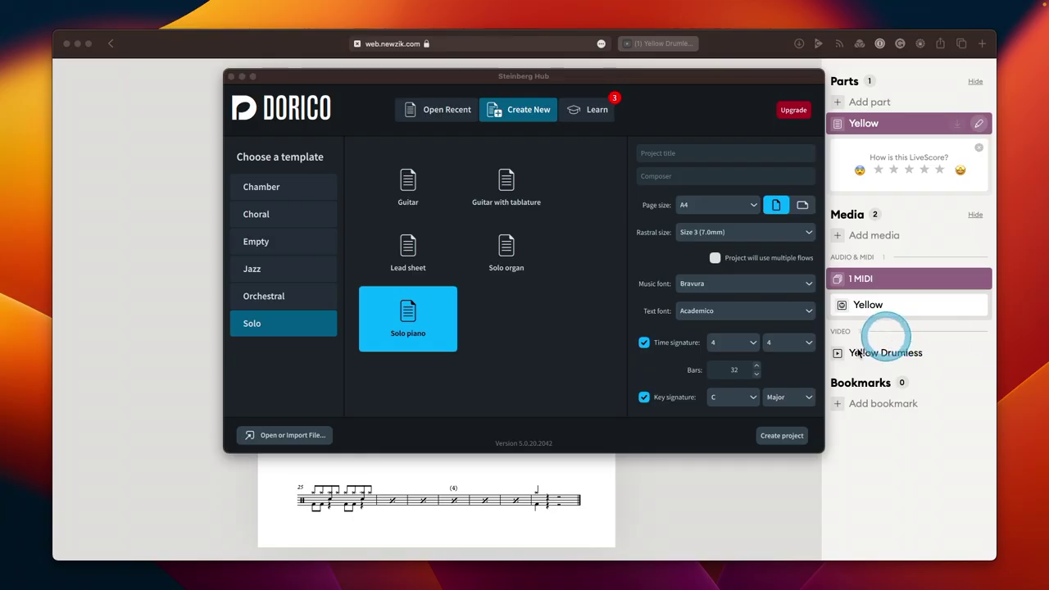
Step: Import the Yellow XML drum score from the Hub as the project 'Yellow in Yellow'
{"action": "left_click", "coordinate": [535, 351]}
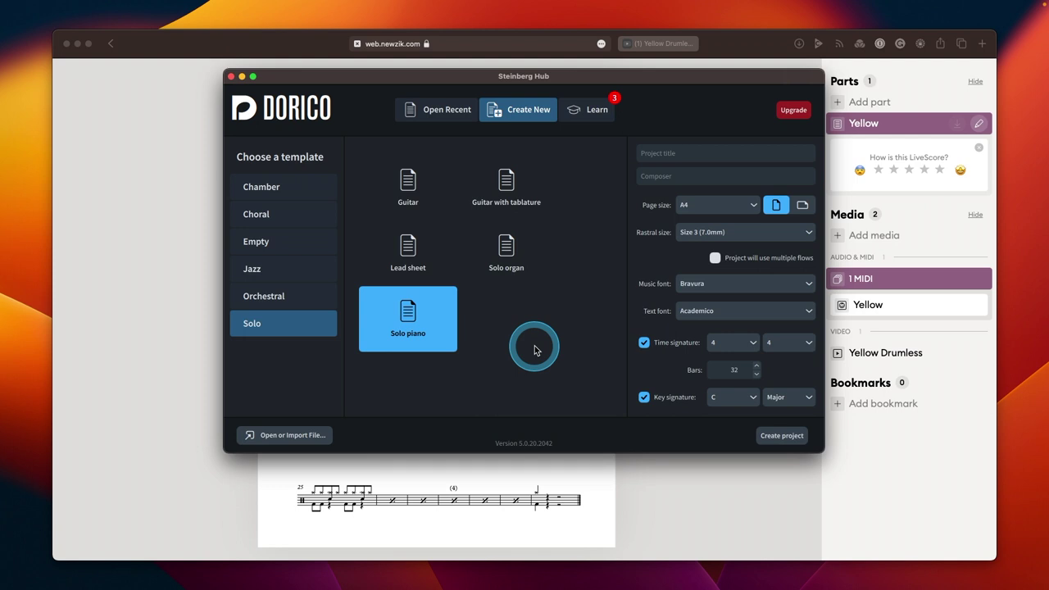
{"action": "left_click", "coordinate": [284, 436]}
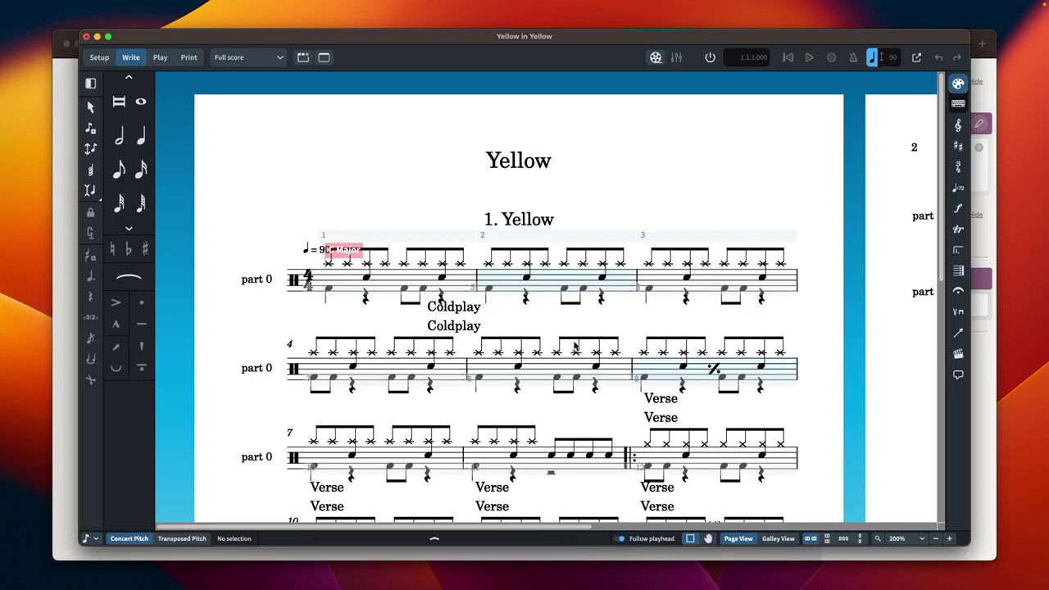
{"action": "left_click", "coordinate": [610, 317]}
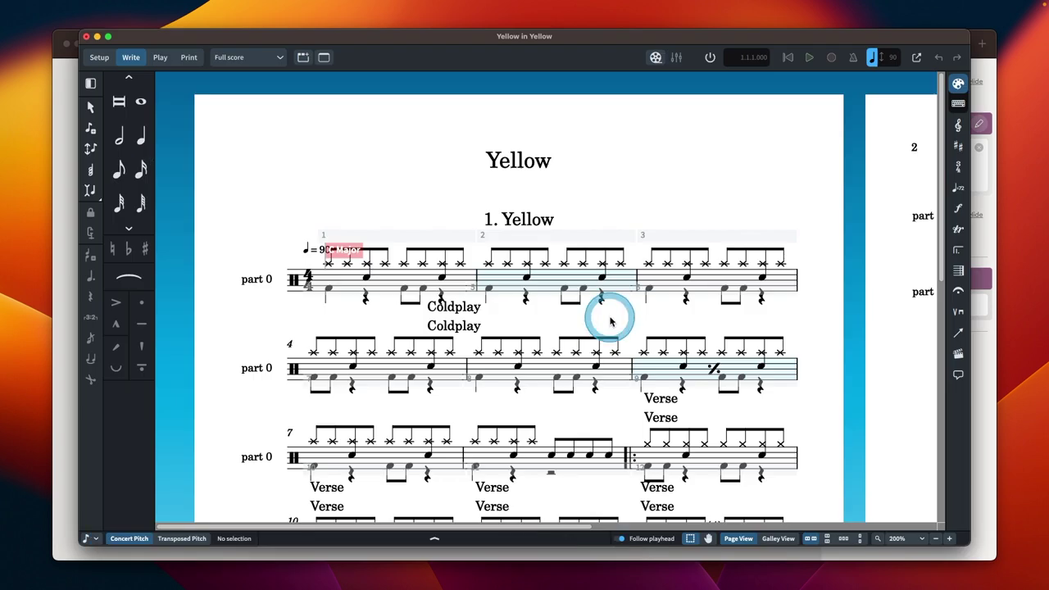
{"action": "left_click", "coordinate": [535, 319]}
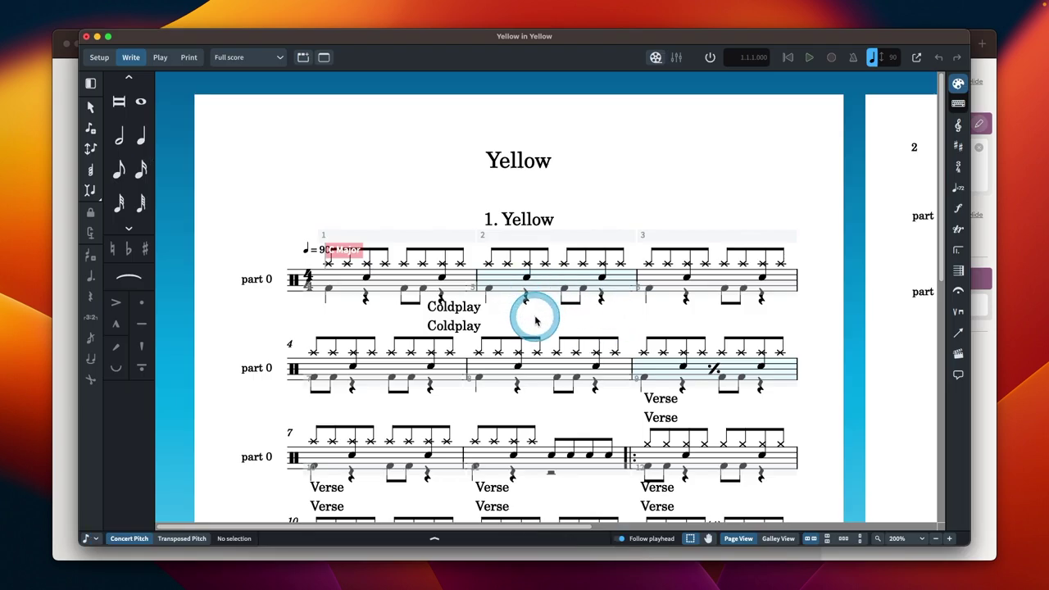
{"action": "scroll", "coordinate": [535, 320], "scroll_direction": "down", "scroll_amount": 2}
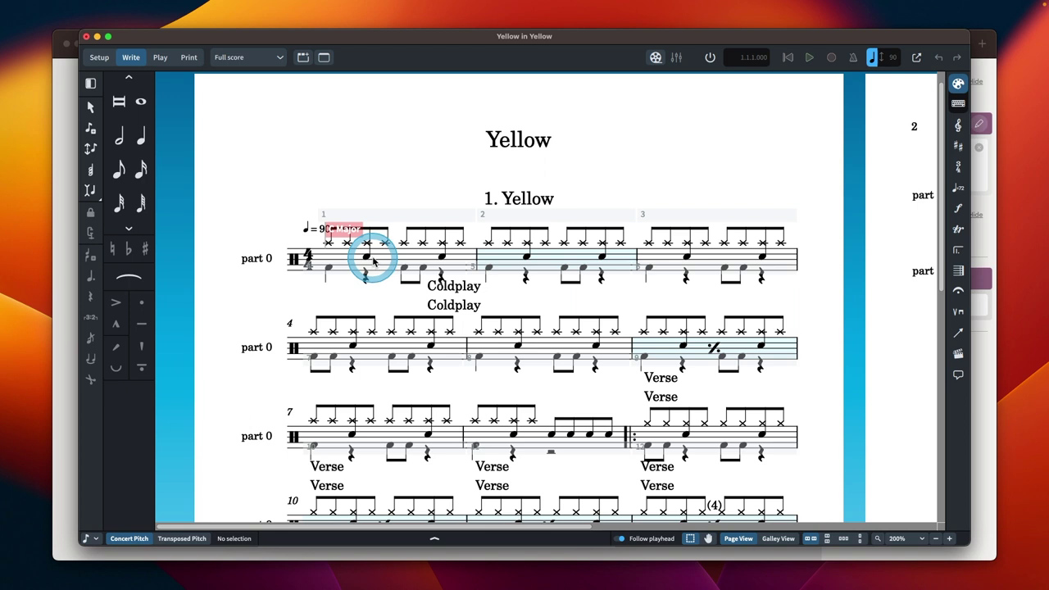
{"action": "left_click", "coordinate": [367, 259]}
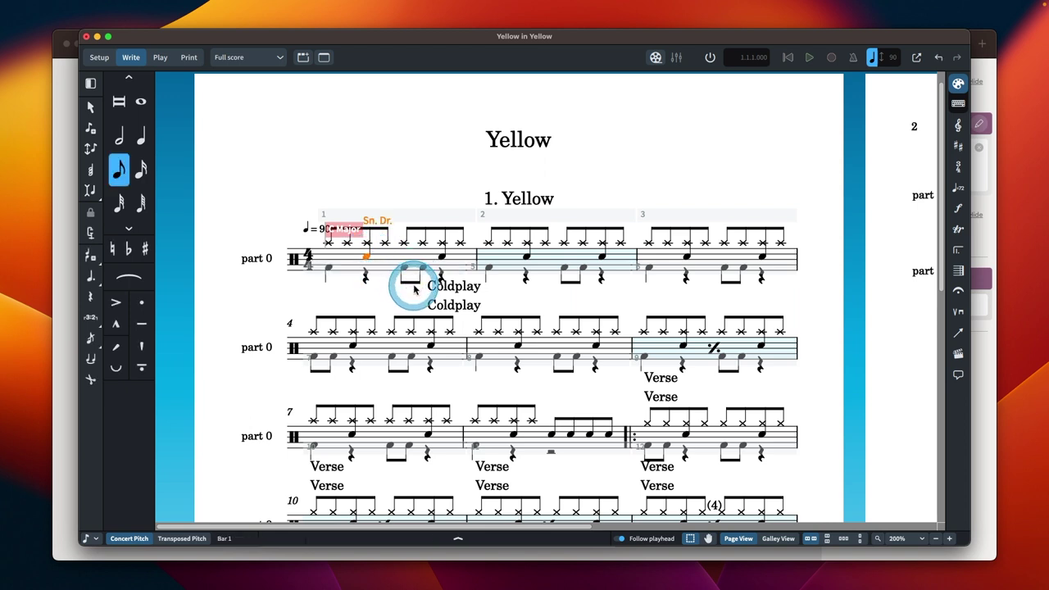
{"action": "left_click", "coordinate": [423, 245]}
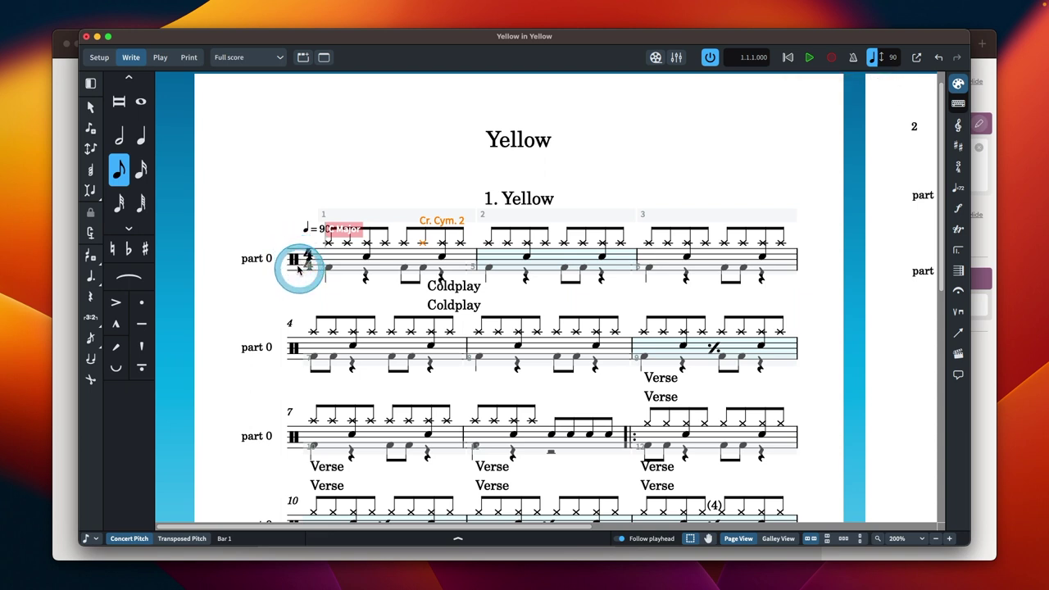
{"action": "left_click", "coordinate": [809, 59]}
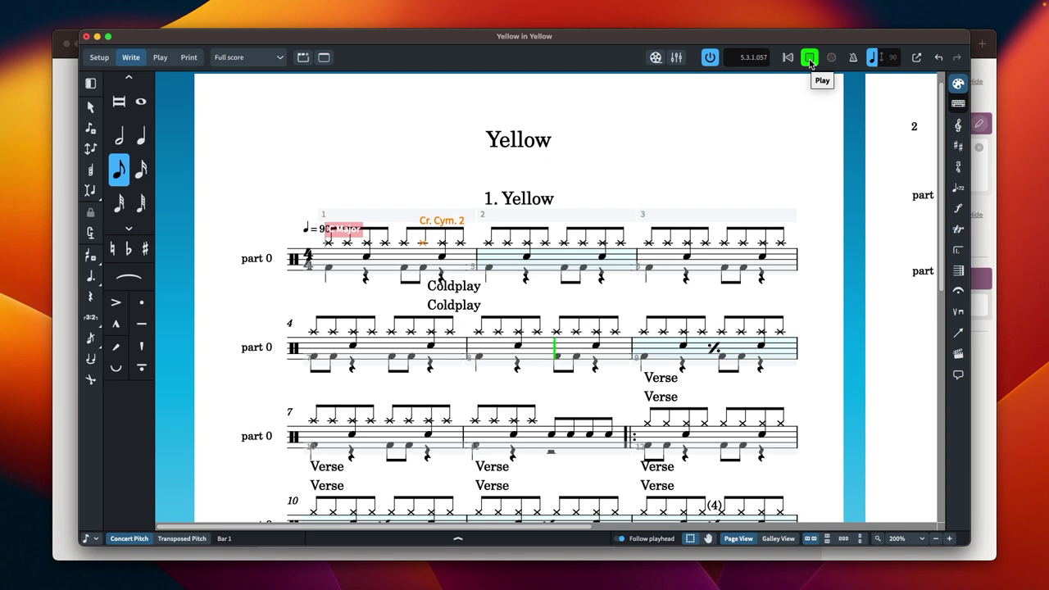
{"action": "left_click", "coordinate": [810, 57]}
{"action": "left_click", "coordinate": [481, 141]}
{"action": "left_click", "coordinate": [267, 128]}
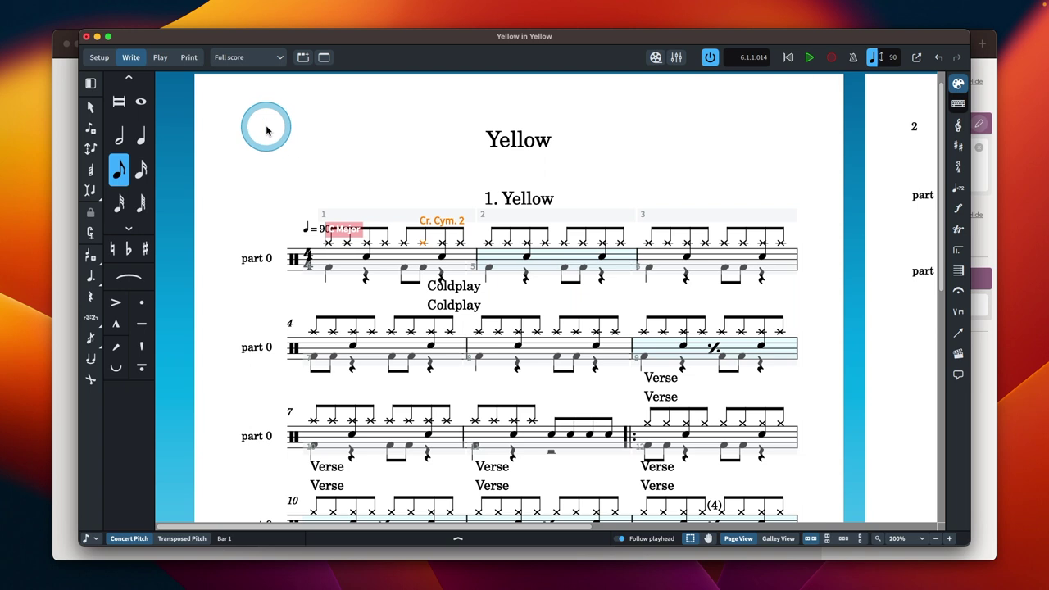
{"action": "left_click", "coordinate": [160, 57]}
Step: Play the Yellow drum track from the start in Play mode, then show the A4 print preview
{"action": "left_click", "coordinate": [410, 162]}
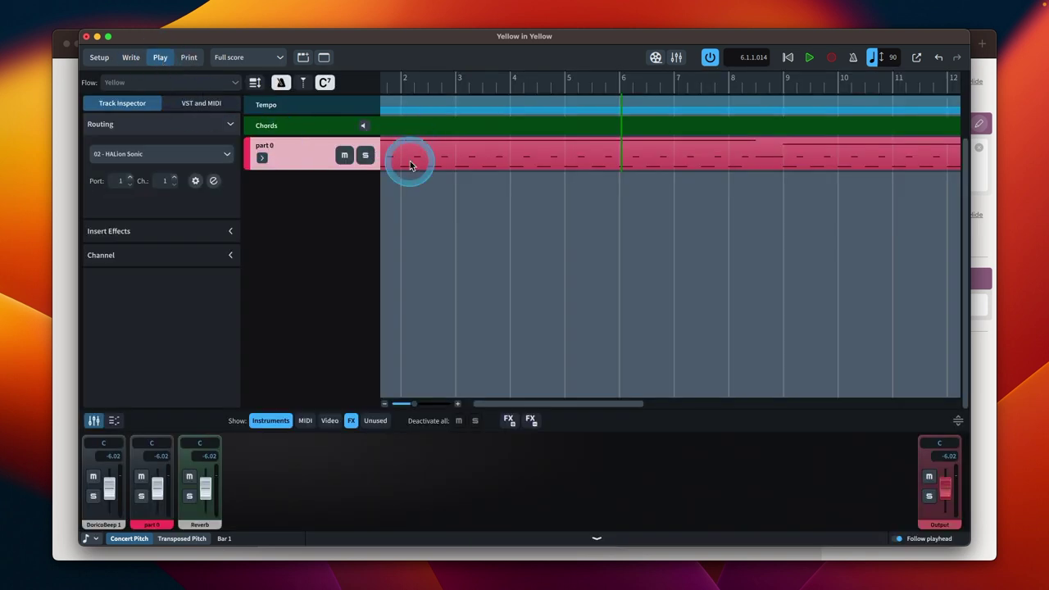
{"action": "left_click", "coordinate": [791, 59]}
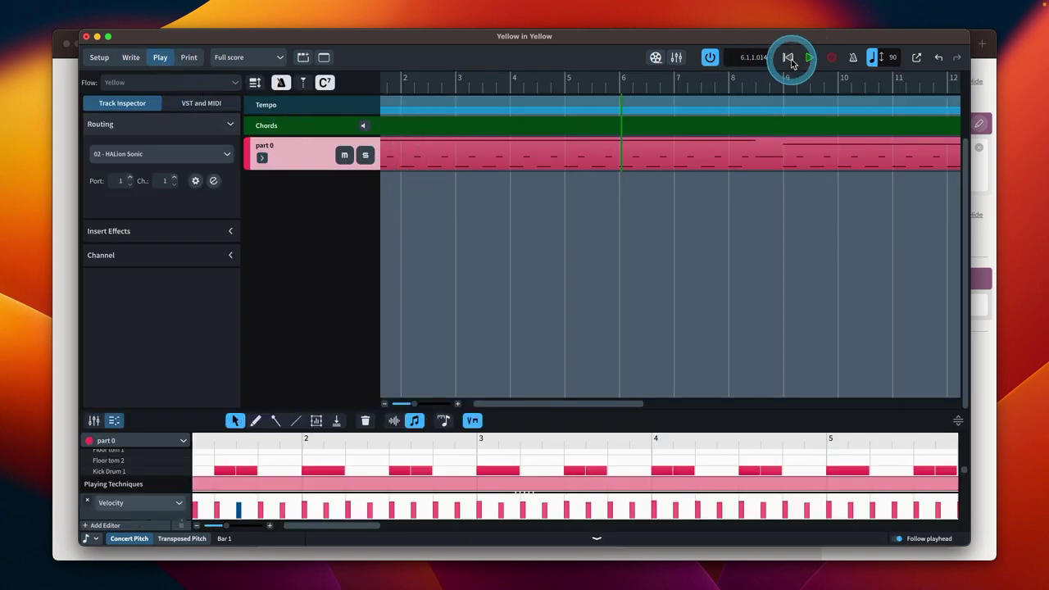
{"action": "left_click", "coordinate": [809, 59]}
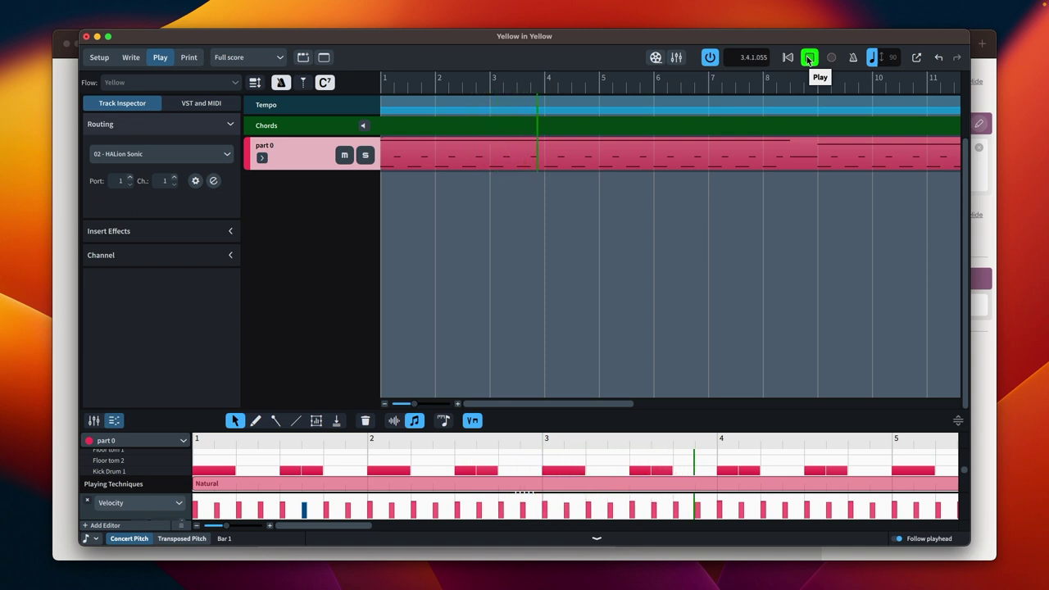
{"action": "left_click", "coordinate": [808, 58]}
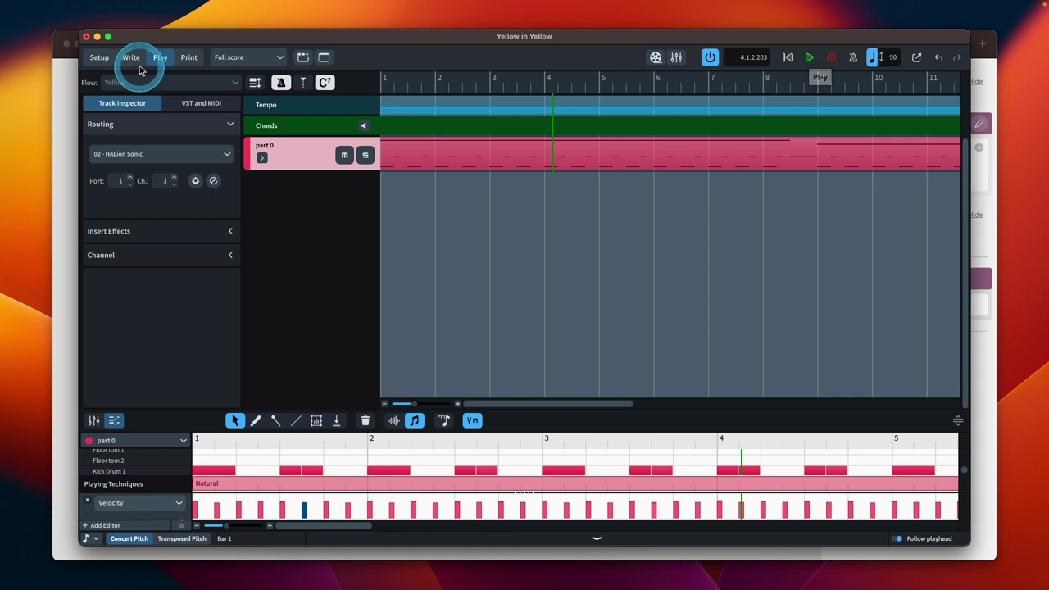
{"action": "left_click", "coordinate": [180, 62]}
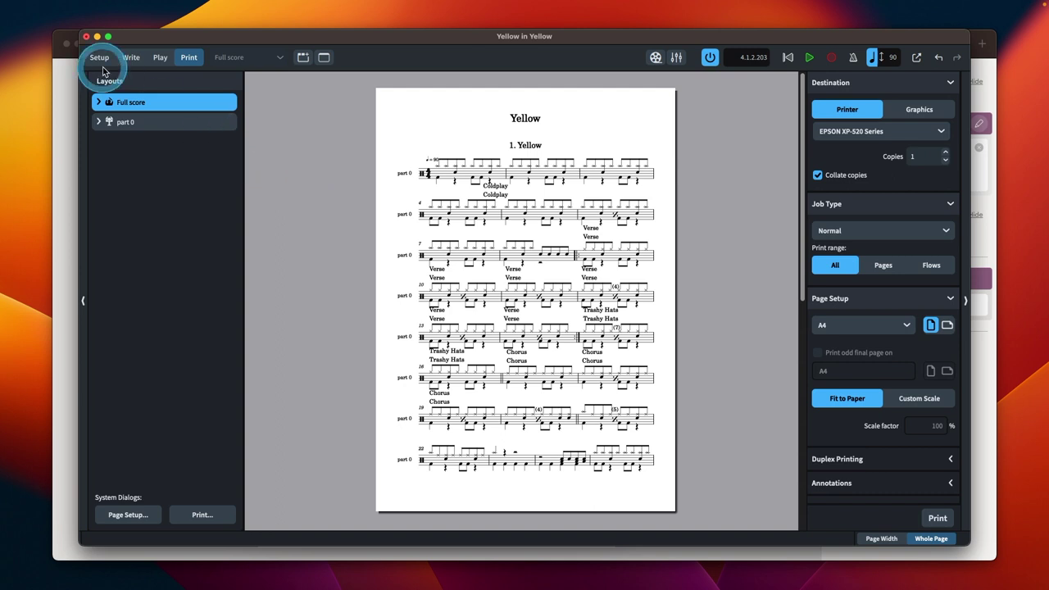
Step: Back in Write mode, save the project as 'Yellow' in the iCloud Drive Dorico folder
{"action": "left_click", "coordinate": [131, 58]}
{"action": "left_click", "coordinate": [511, 227]}
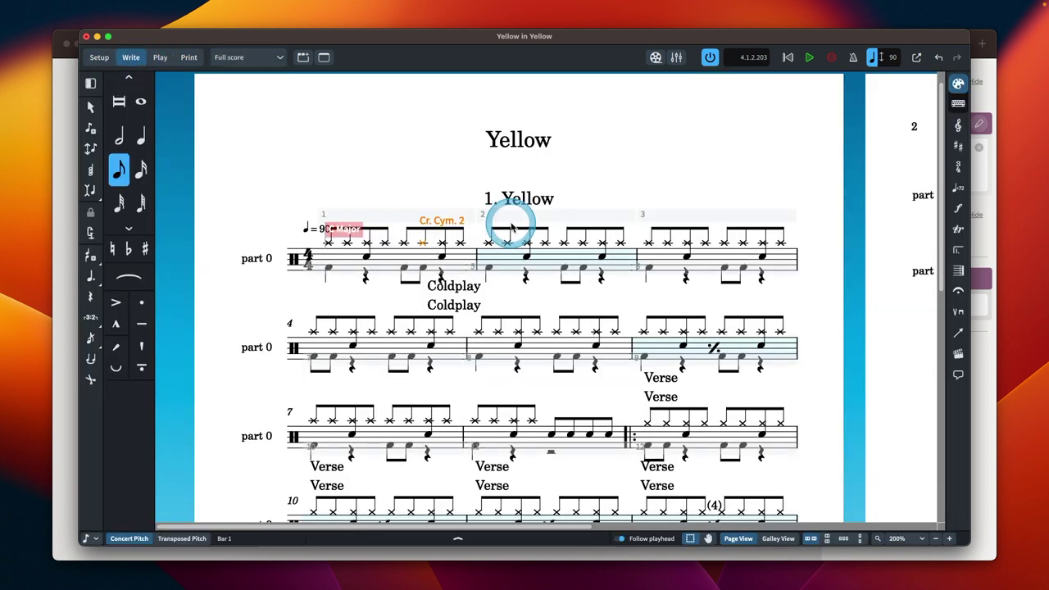
{"action": "key", "text": "super+s"}
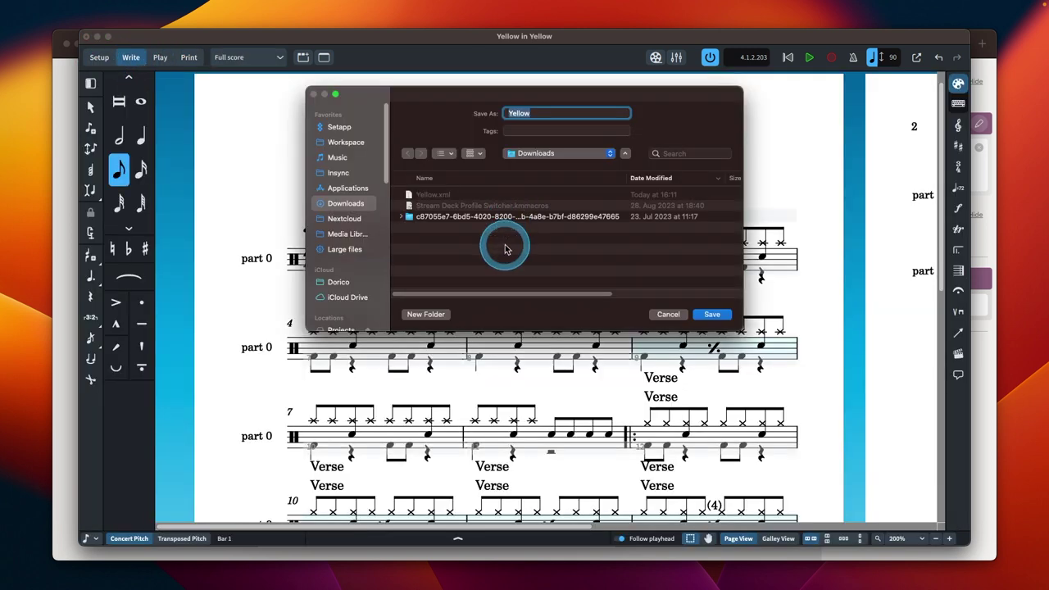
{"action": "left_click", "coordinate": [348, 299]}
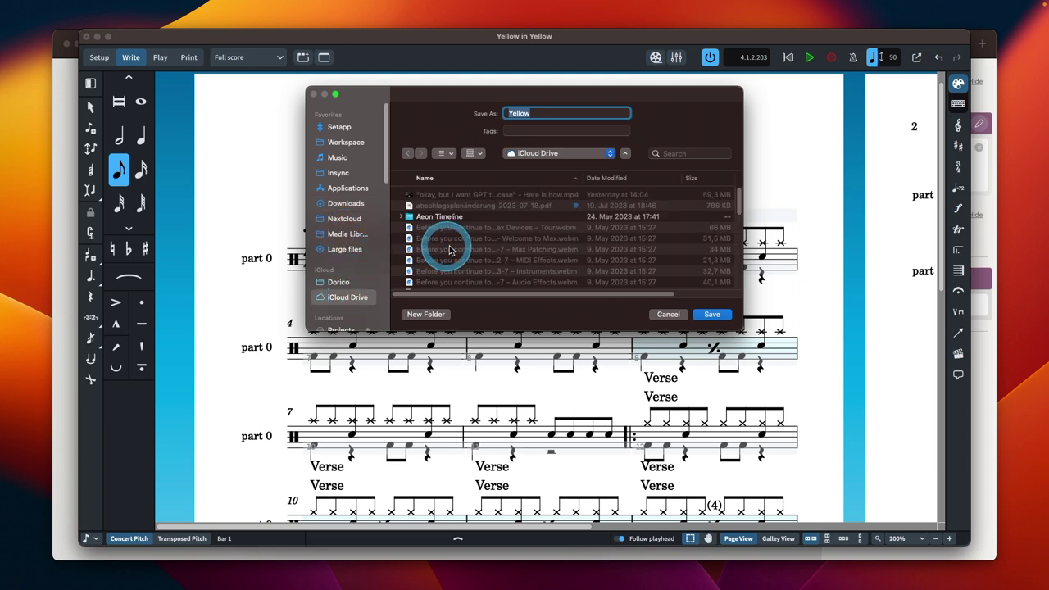
{"action": "left_click", "coordinate": [344, 283]}
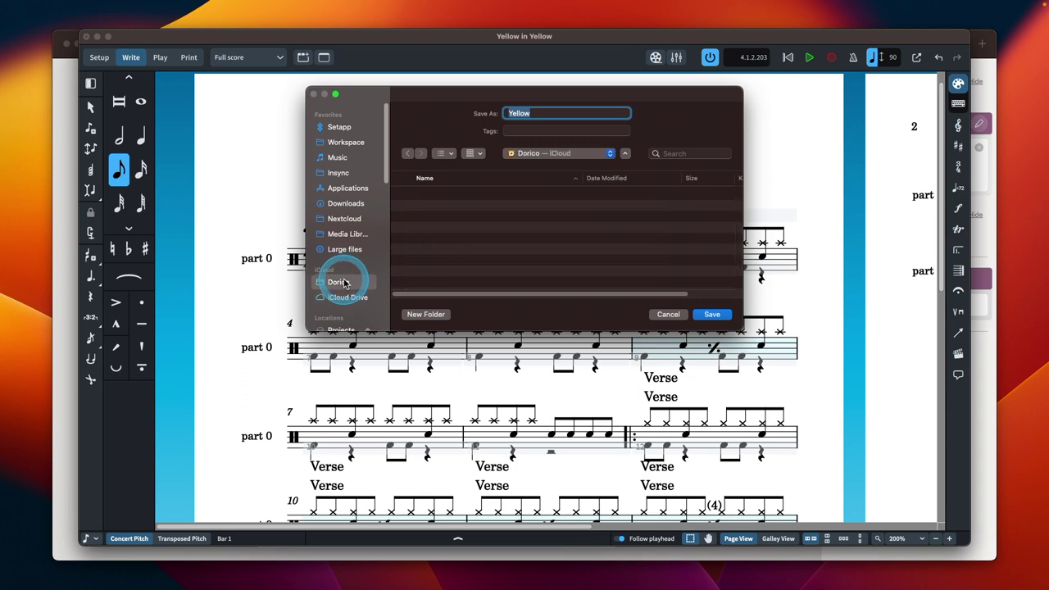
{"action": "left_click", "coordinate": [712, 314]}
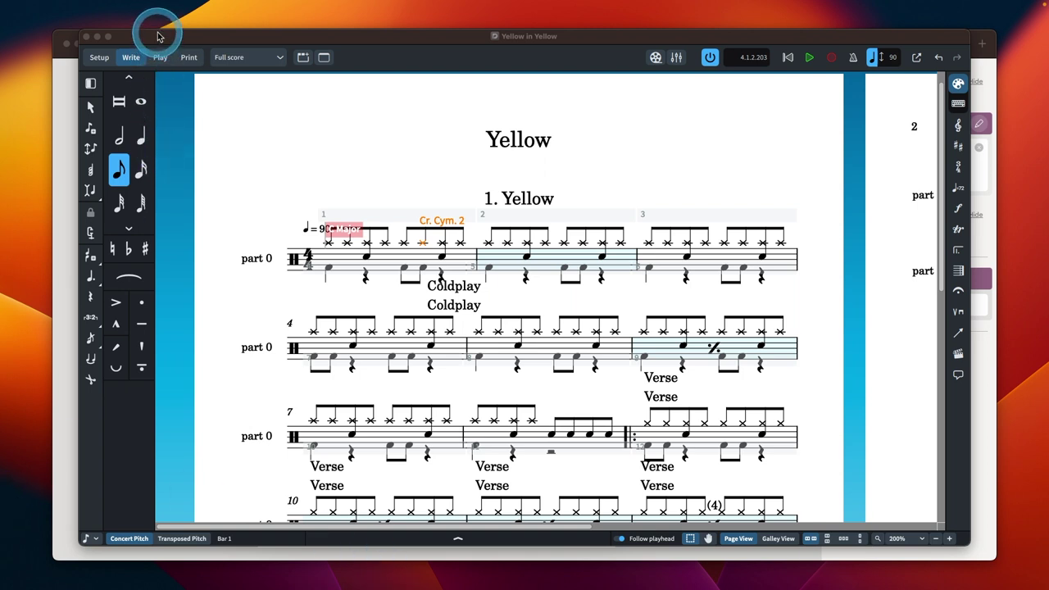
Step: Export the Yellow flow as MIDI to the Dorico iCloud Documents folder
{"action": "left_click", "coordinate": [69, 5]}
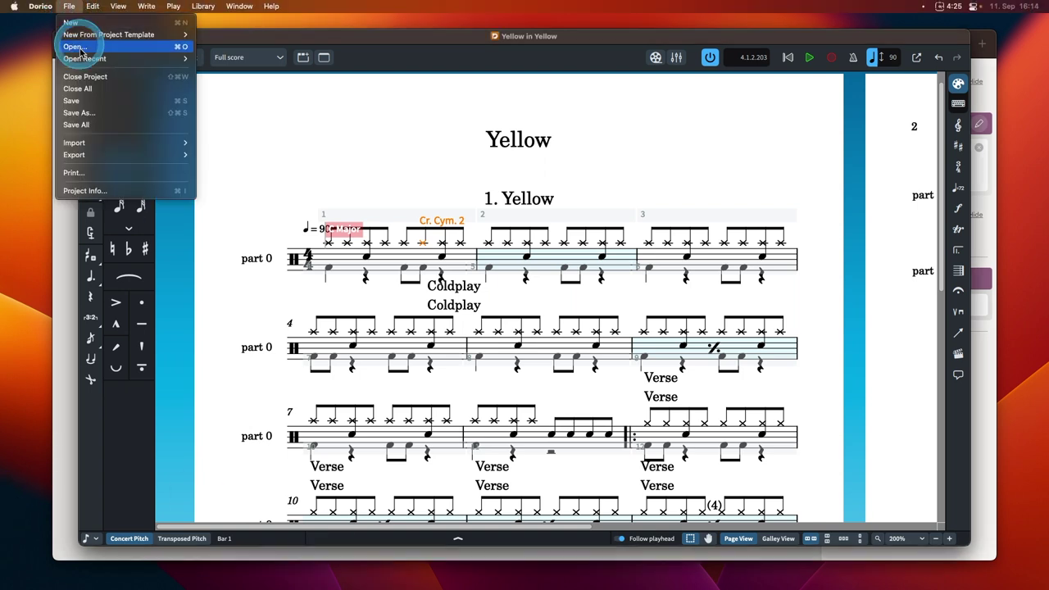
{"action": "mouse_move", "coordinate": [172, 155]}
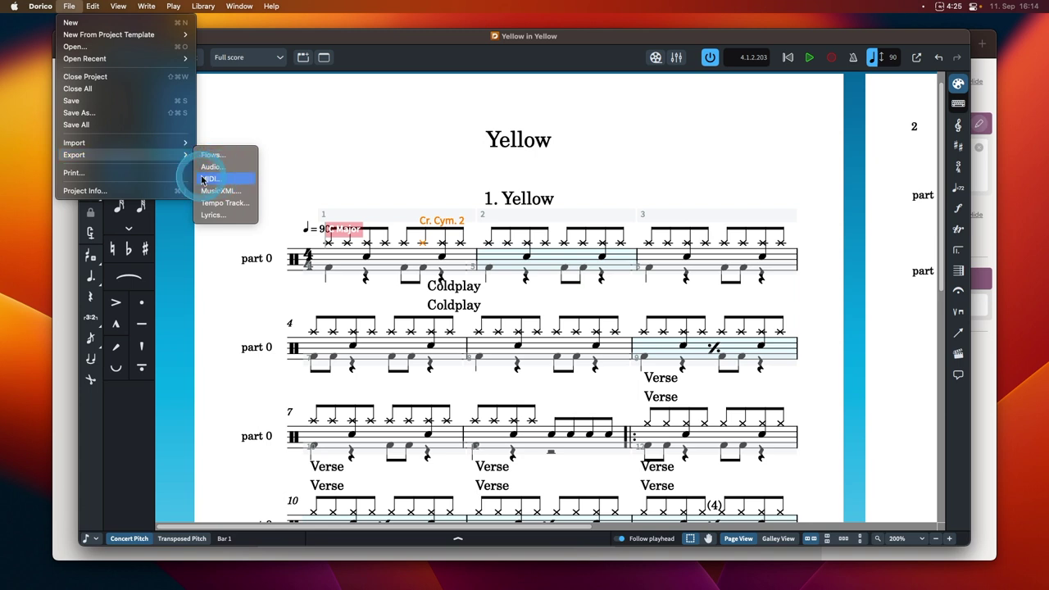
{"action": "left_click", "coordinate": [224, 181]}
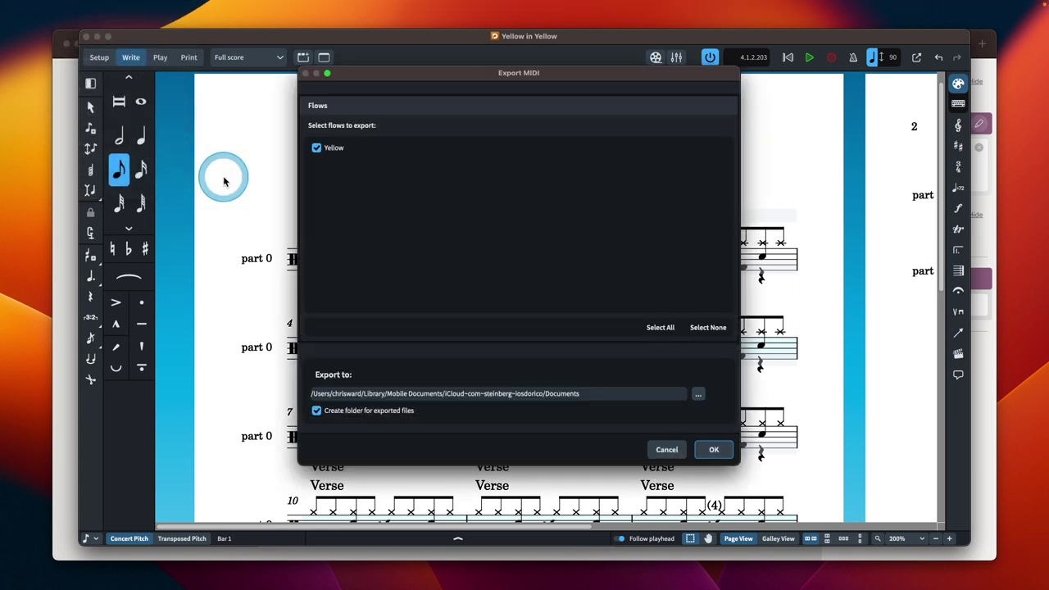
{"action": "left_click", "coordinate": [333, 161]}
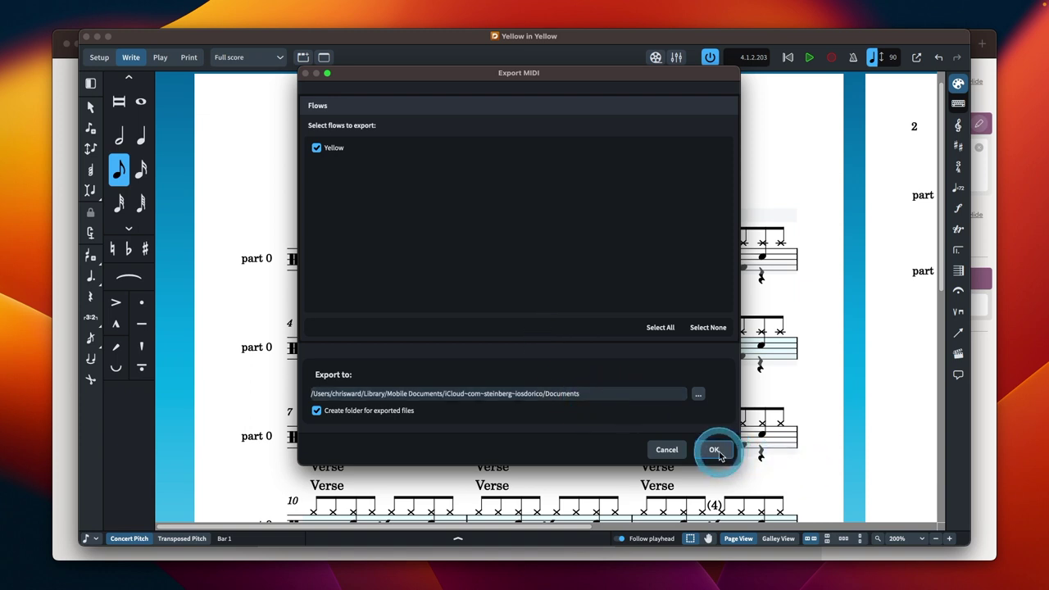
{"action": "left_click", "coordinate": [698, 400]}
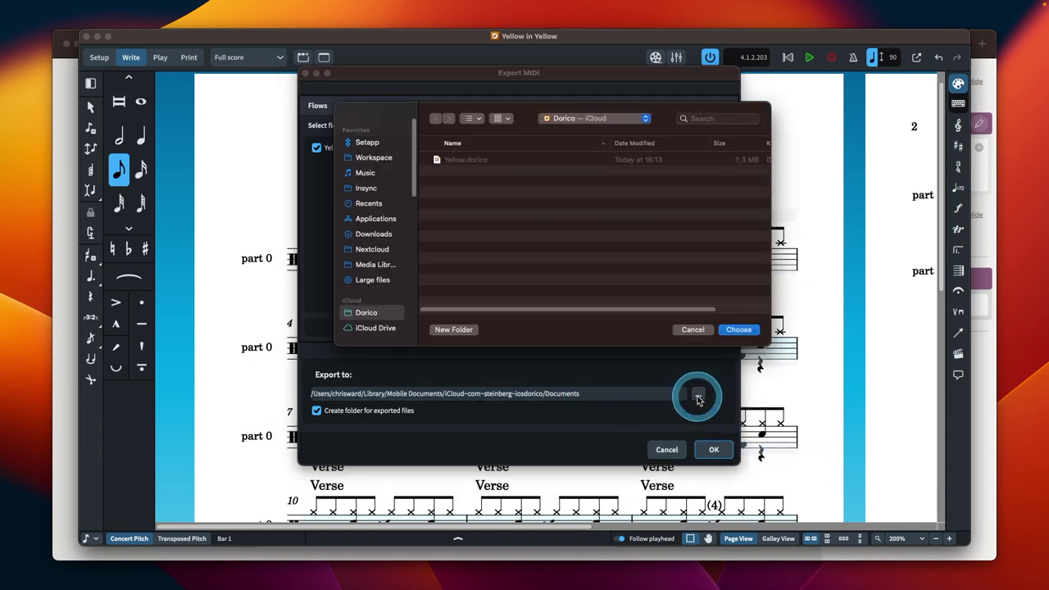
{"action": "left_click", "coordinate": [738, 329]}
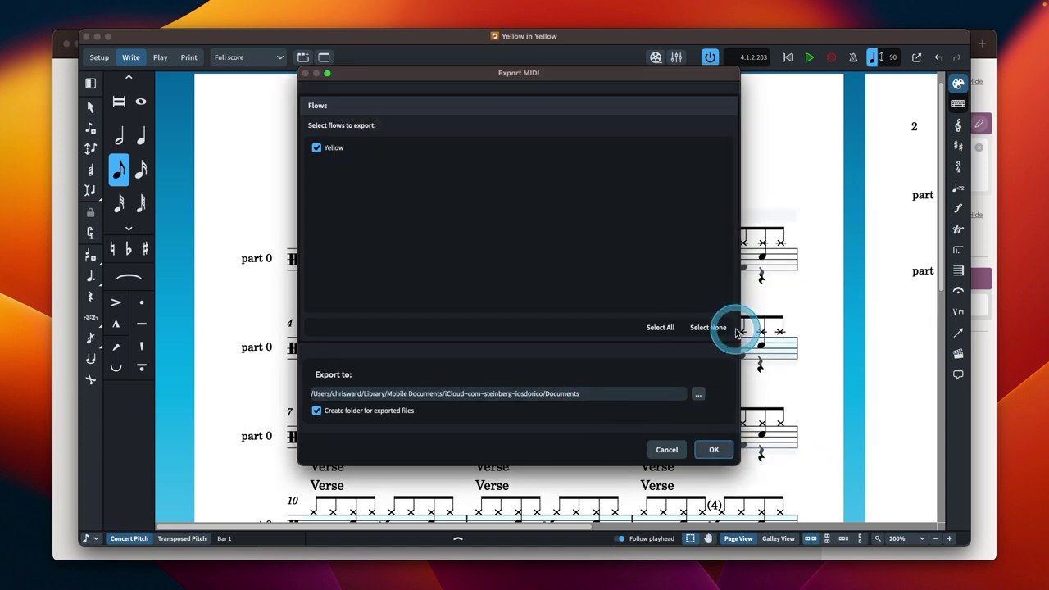
{"action": "left_click", "coordinate": [714, 450]}
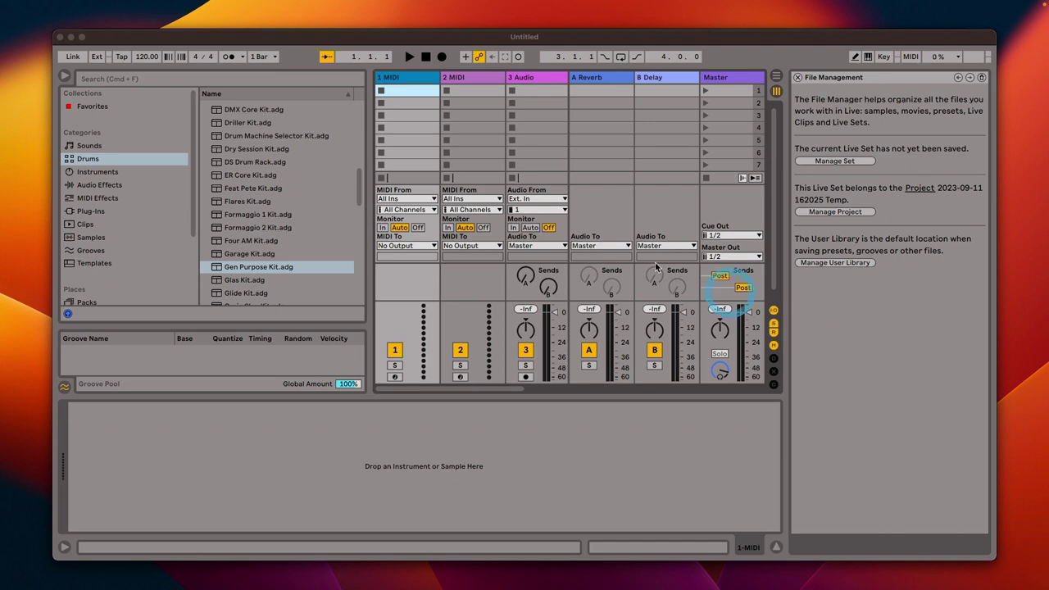
Step: Import the exported drum MIDI file into Live as the 'part 0' clip on track 1
{"action": "left_click", "coordinate": [311, 40]}
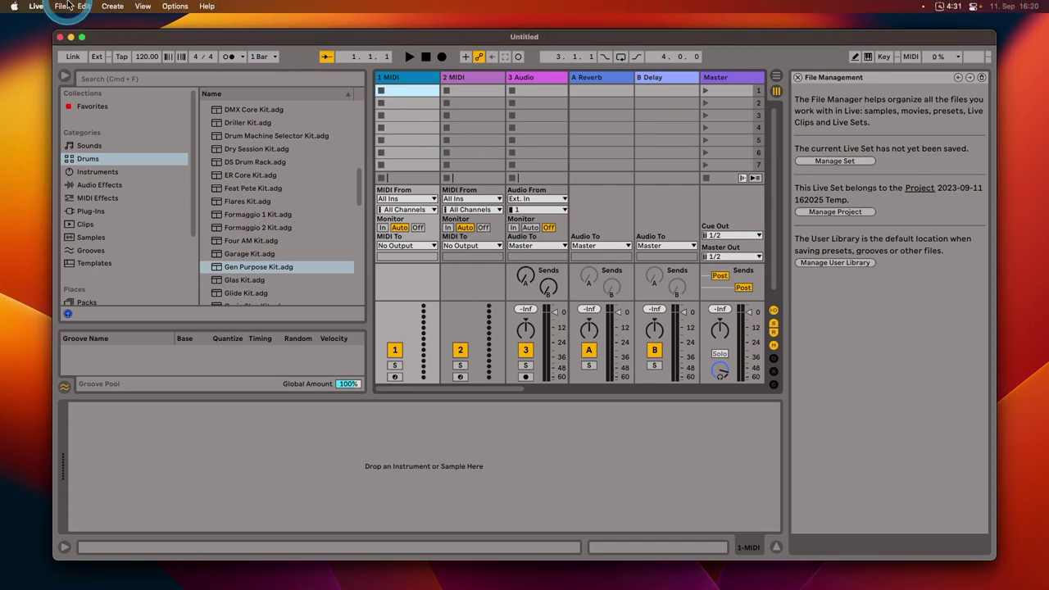
{"action": "left_click", "coordinate": [61, 4]}
{"action": "mouse_move", "coordinate": [95, 4]}
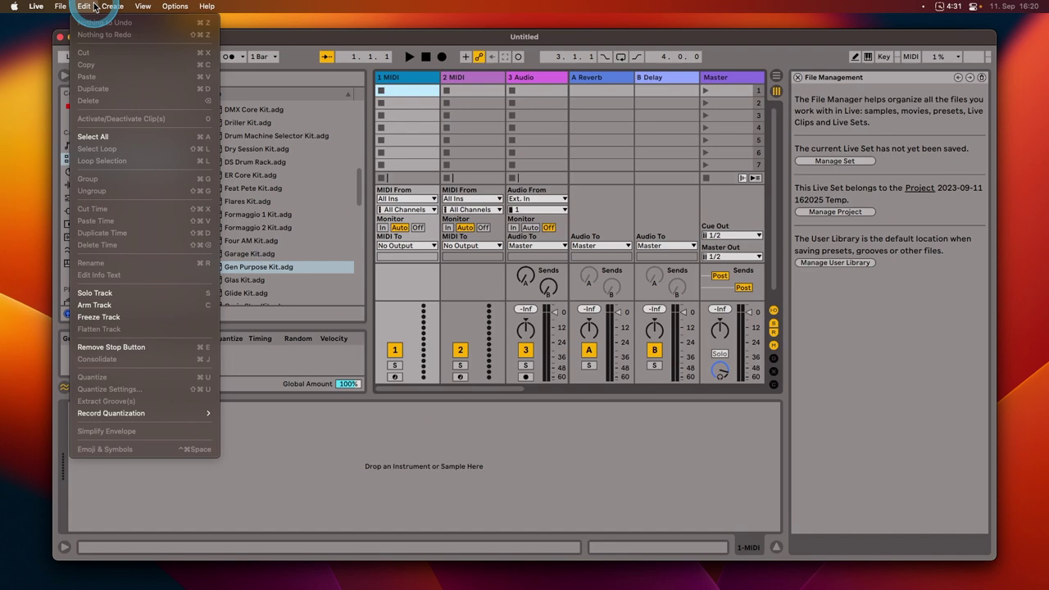
{"action": "left_click", "coordinate": [140, 248]}
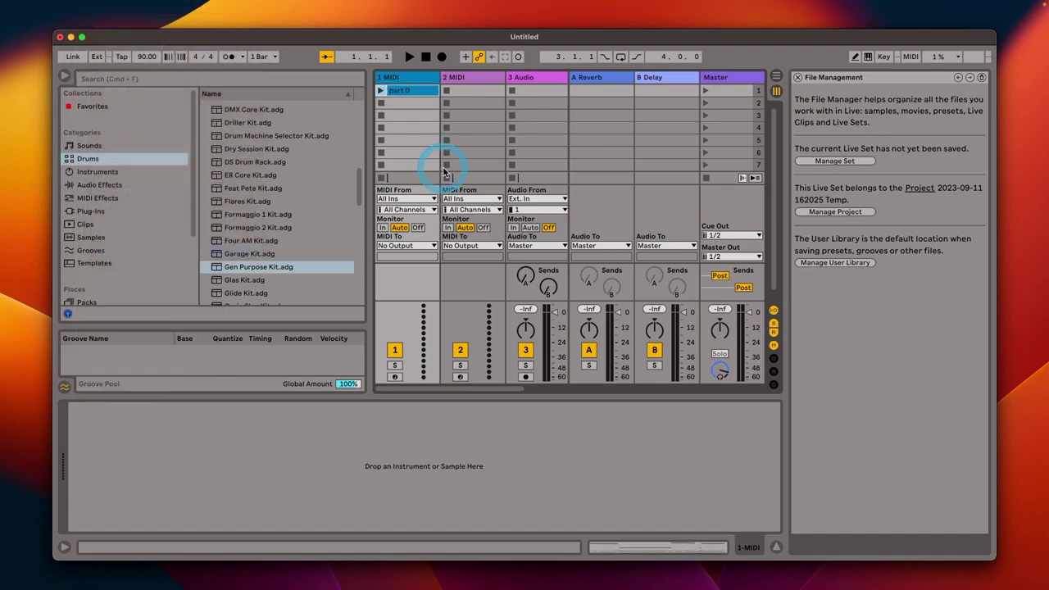
{"action": "double_click", "coordinate": [414, 90]}
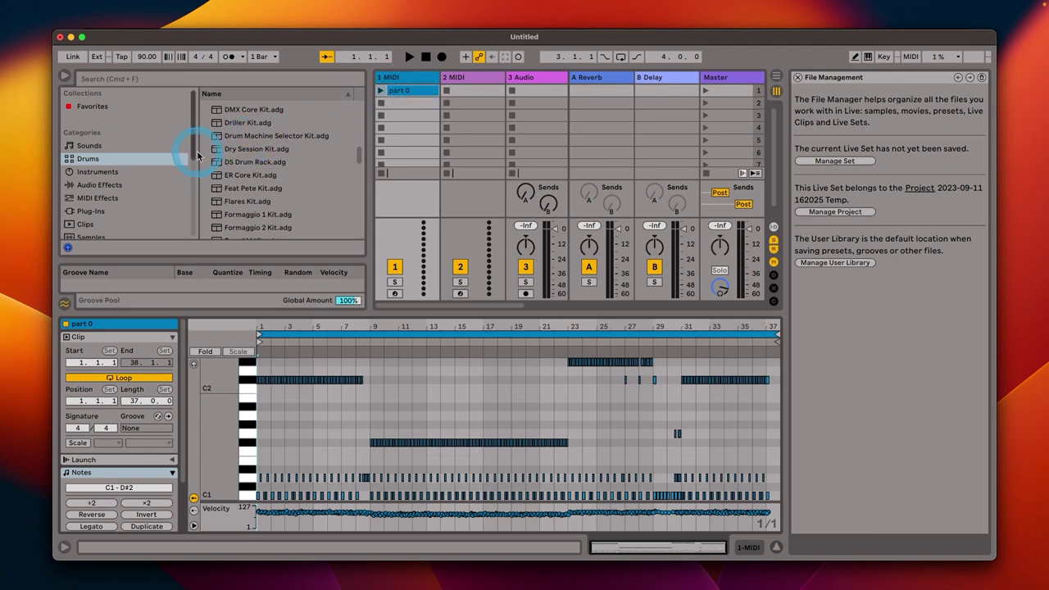
Step: Load the Gen Purpose Kit from the Drums browser onto track 1
{"action": "left_click", "coordinate": [97, 161]}
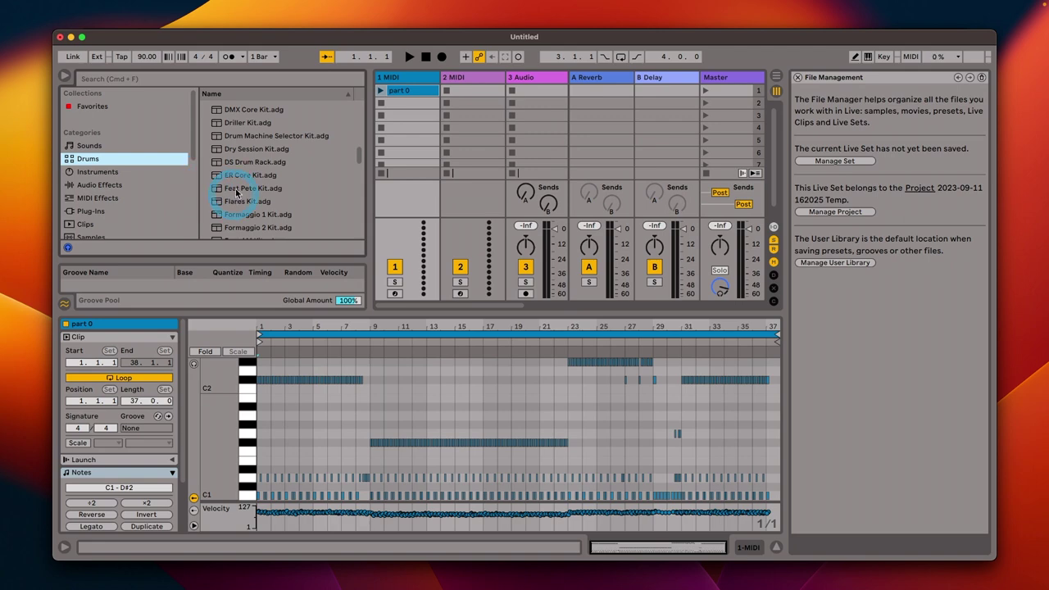
{"action": "scroll", "coordinate": [246, 195], "scroll_direction": "down", "scroll_amount": 1}
{"action": "scroll", "coordinate": [250, 201], "scroll_direction": "down", "scroll_amount": 2}
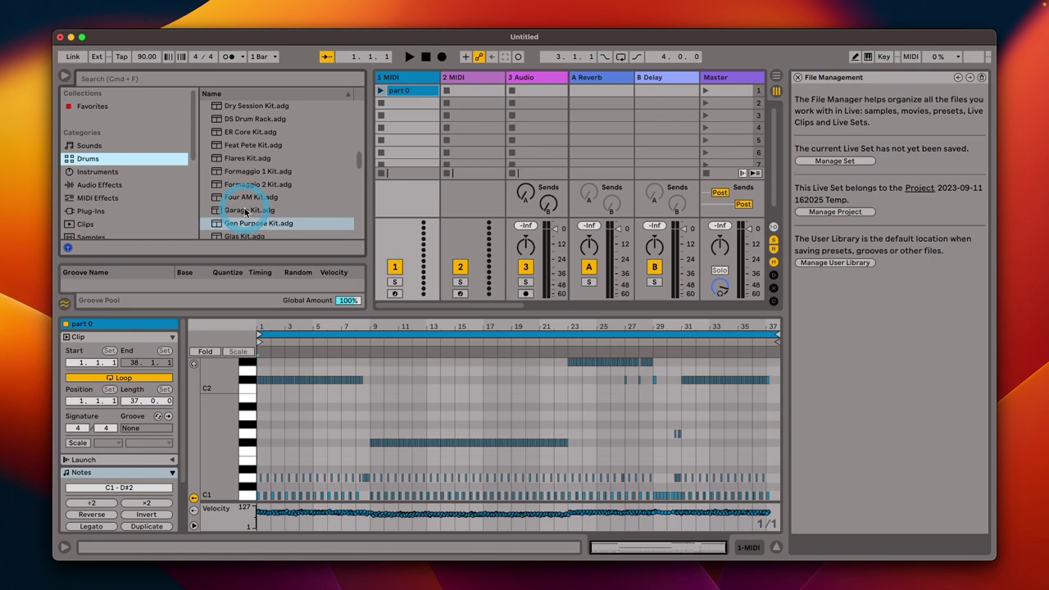
{"action": "left_click_drag", "start_coordinate": [217, 226], "coordinate": [403, 88]}
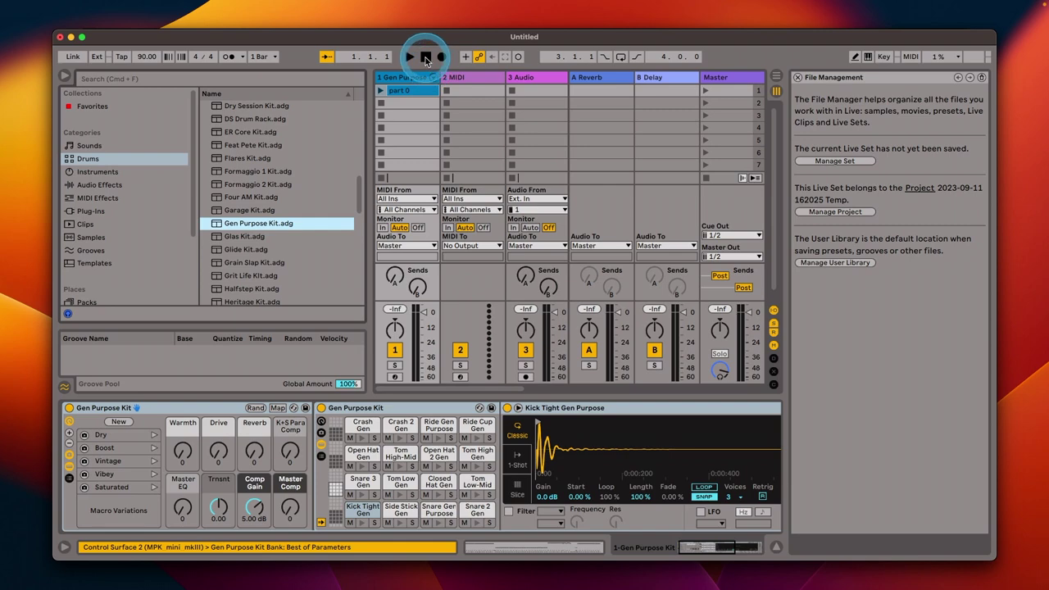
Step: Launch the part 0 clip and check its notes on the Snare and Closed Hat lanes
{"action": "left_click", "coordinate": [380, 93]}
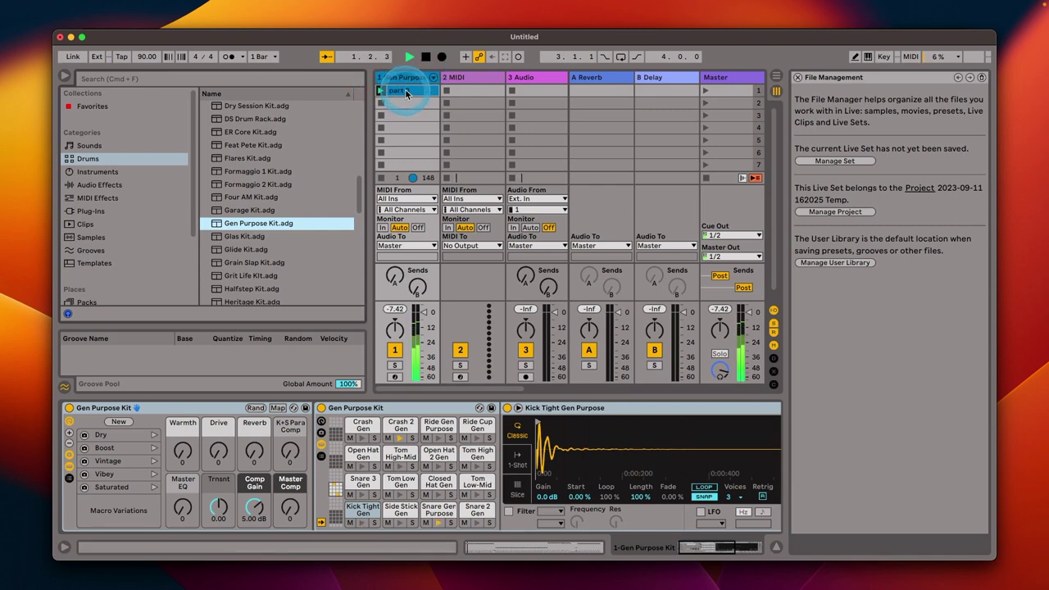
{"action": "left_click", "coordinate": [405, 89]}
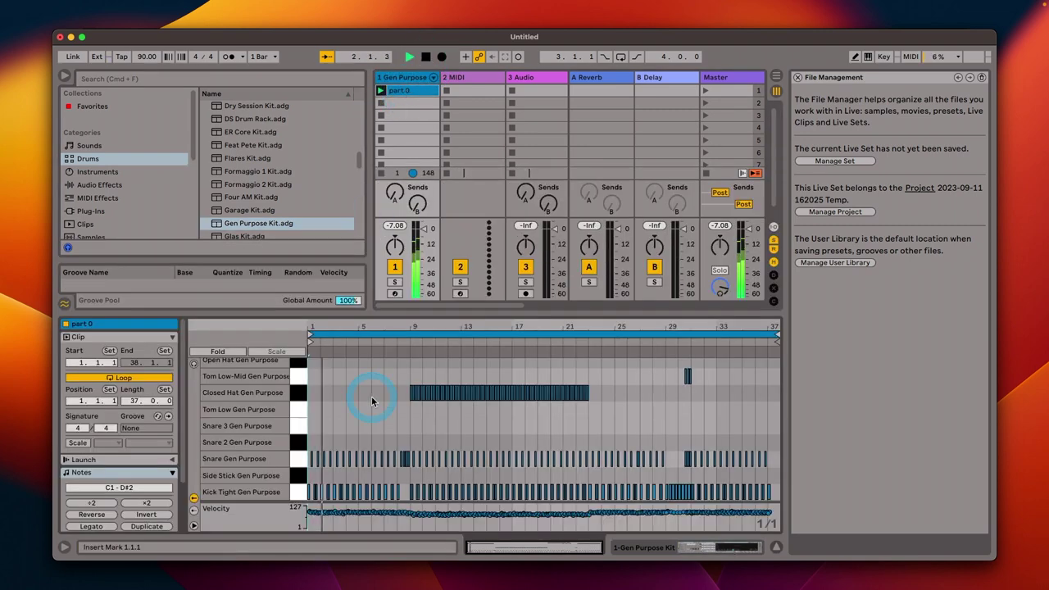
{"action": "scroll", "coordinate": [372, 393], "scroll_direction": "up", "scroll_amount": 2}
{"action": "scroll", "coordinate": [371, 400], "scroll_direction": "up", "scroll_amount": 4}
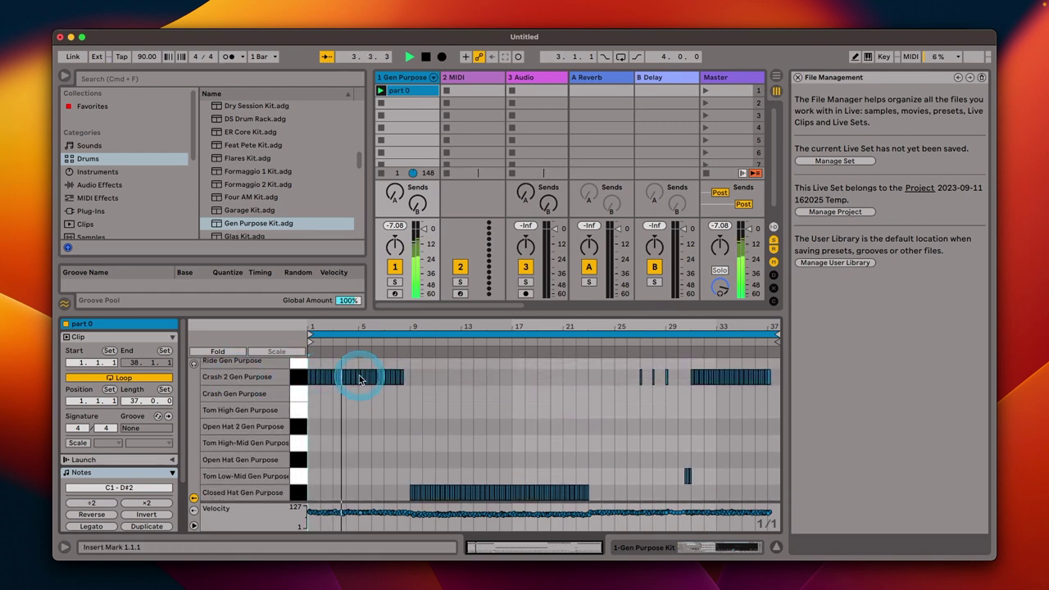
{"action": "scroll", "coordinate": [396, 380], "scroll_direction": "down", "scroll_amount": 2}
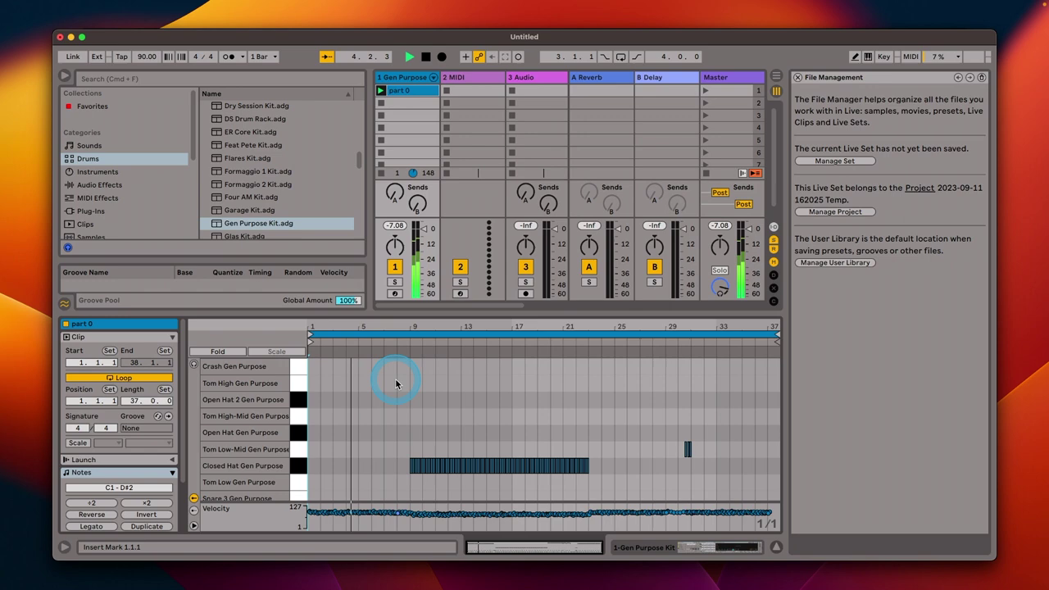
{"action": "scroll", "coordinate": [416, 461], "scroll_direction": "down", "scroll_amount": 1}
{"action": "scroll", "coordinate": [418, 459], "scroll_direction": "down", "scroll_amount": 4}
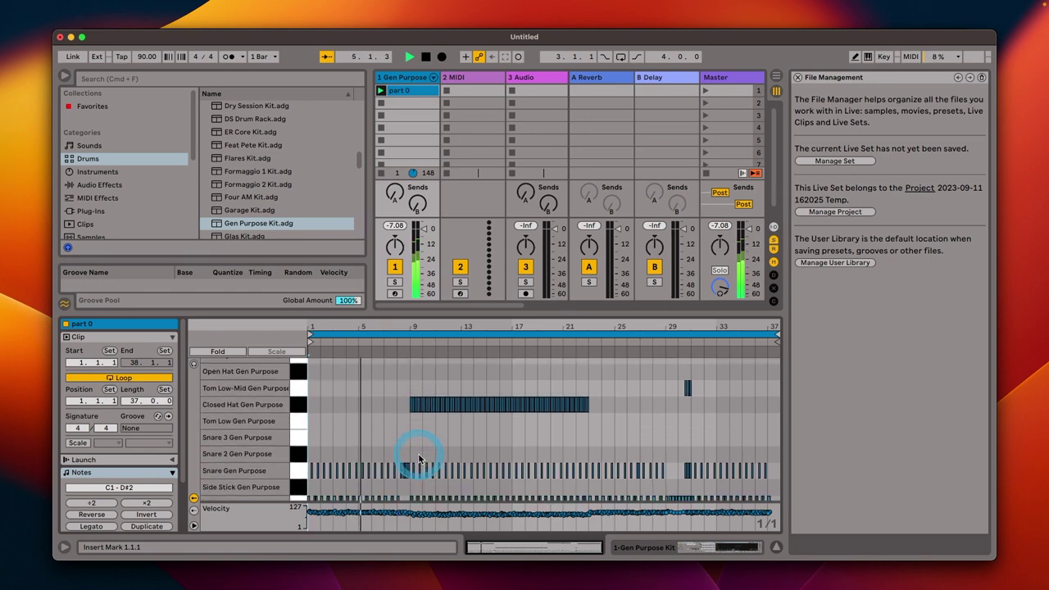